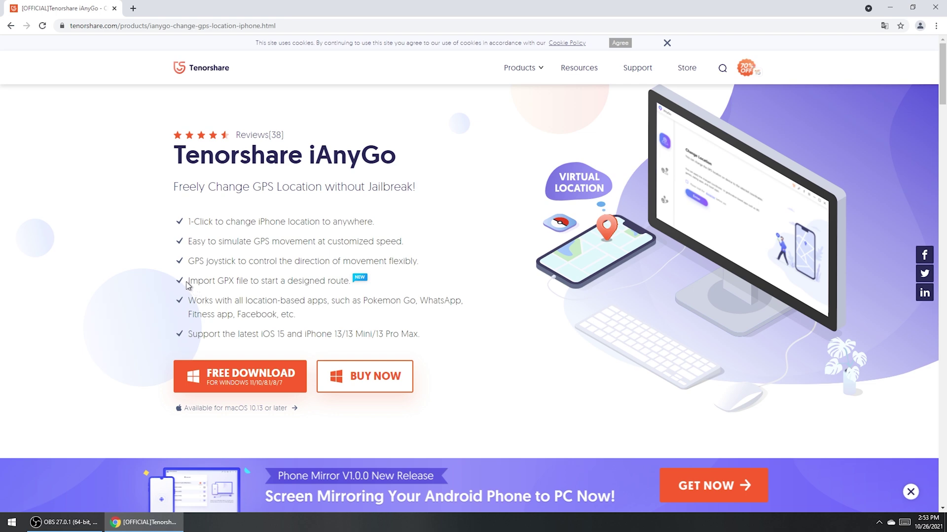
# Highlight the 'Import GPX file' line and open the Wikipedia GPS Exchange Format article from Google.
pyautogui.moveTo(186, 285); pyautogui.dragTo(365, 288)
pyautogui.click(381, 287)
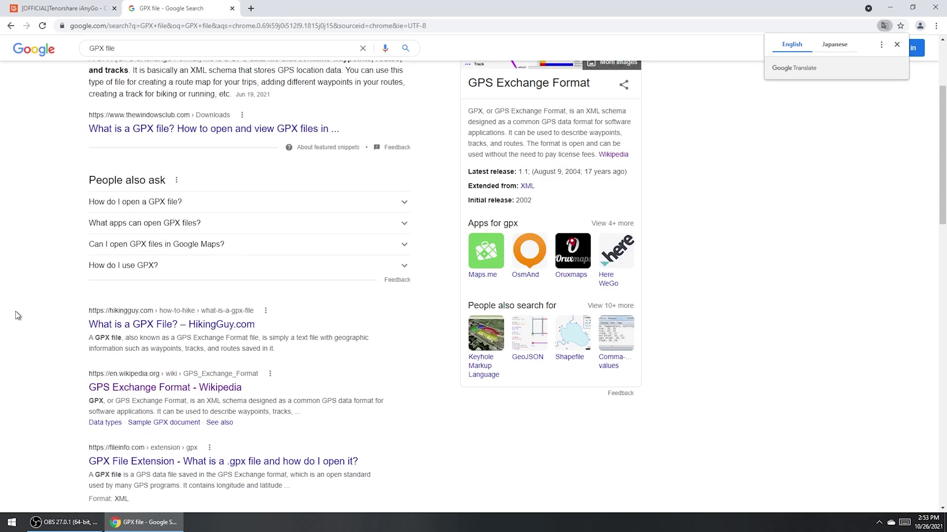
pyautogui.scroll(-2, 17, 311)
pyautogui.click(120, 295)
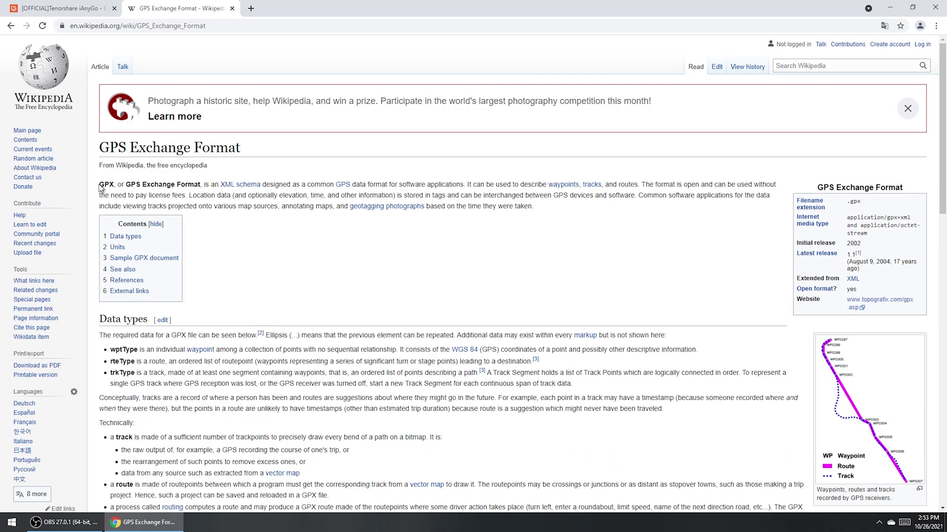
pyautogui.moveTo(100, 186); pyautogui.dragTo(192, 193)
pyautogui.moveTo(311, 195); pyautogui.dragTo(423, 190)
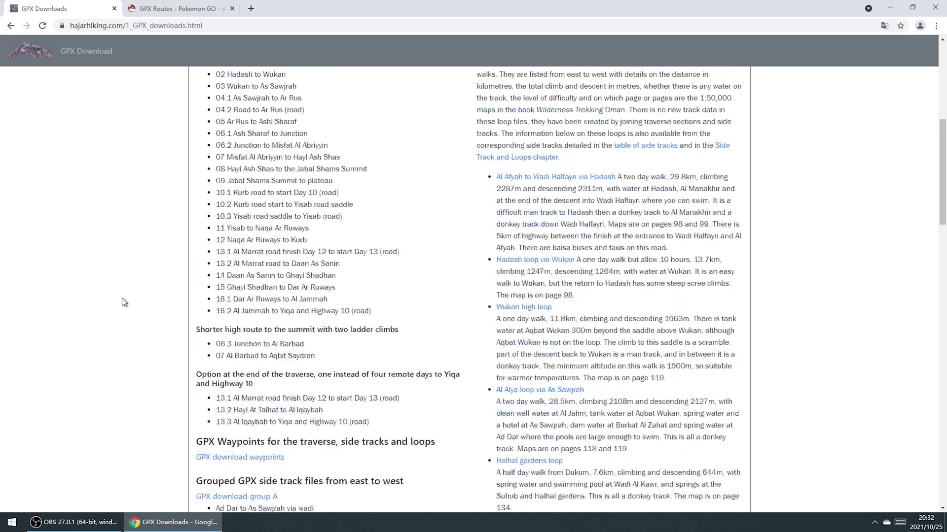
# Download the 'GPX download group A' side-track zip from the Hajar Hiking GPX Downloads page.
pyautogui.scroll(7, 124, 302)
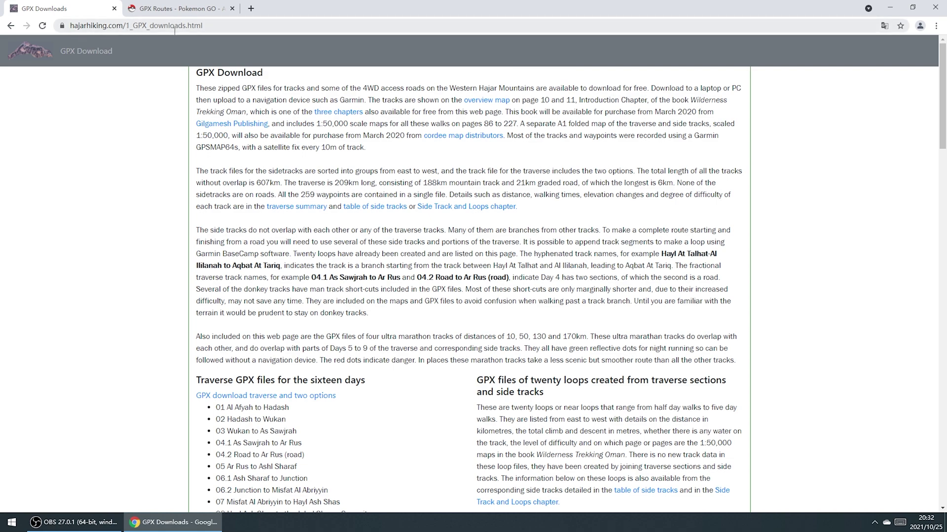
pyautogui.scroll(-9, 701, 300)
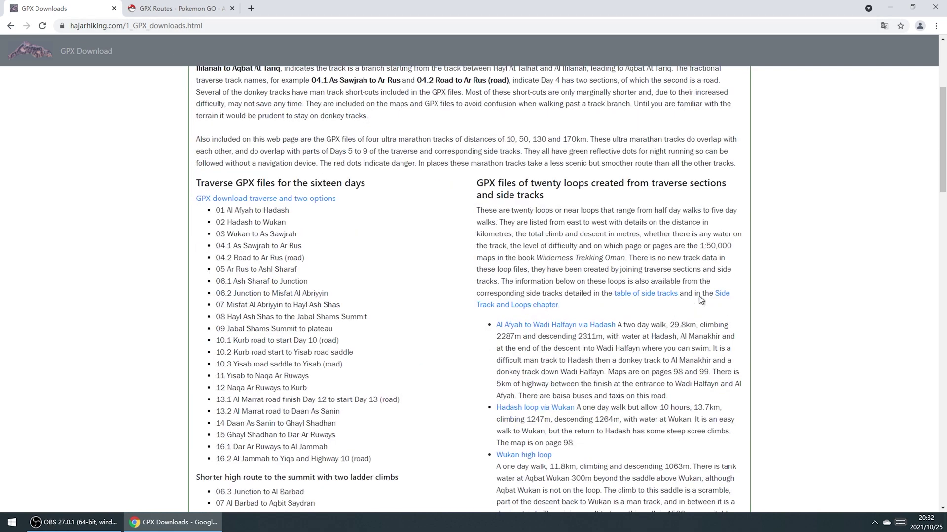
pyautogui.scroll(-15, 701, 300)
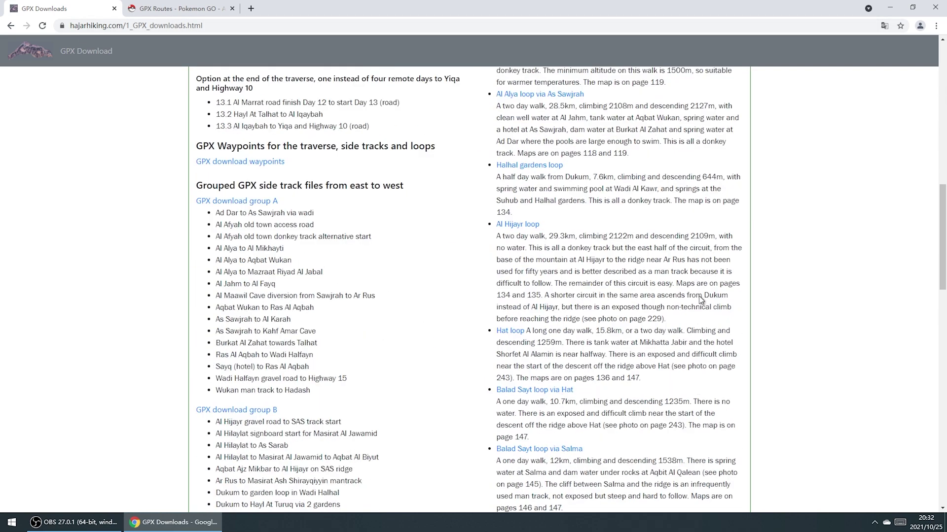
pyautogui.scroll(-6, 702, 300)
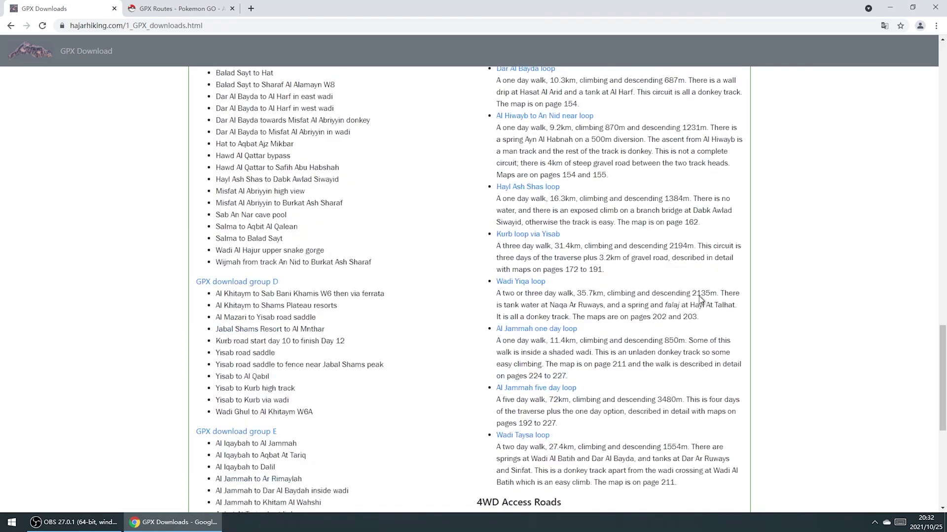
pyautogui.scroll(19, 701, 300)
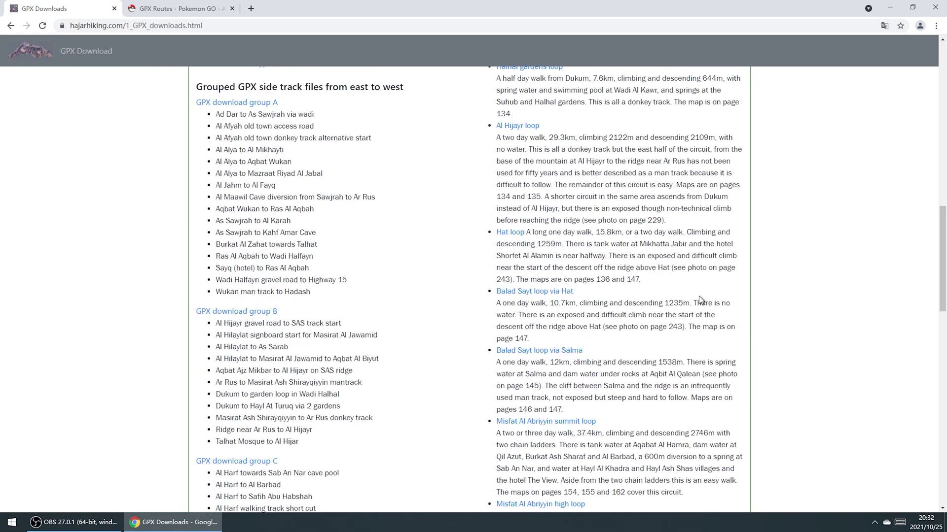
pyautogui.click(266, 251)
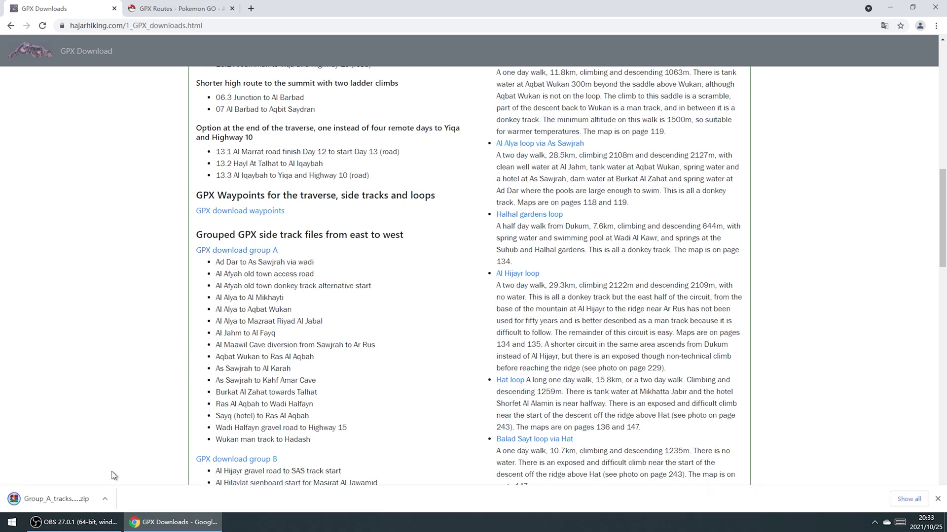
# Download the New York City #1 route's GPX file from ARSpoofing's GPX Routes page.
pyautogui.click(173, 9)
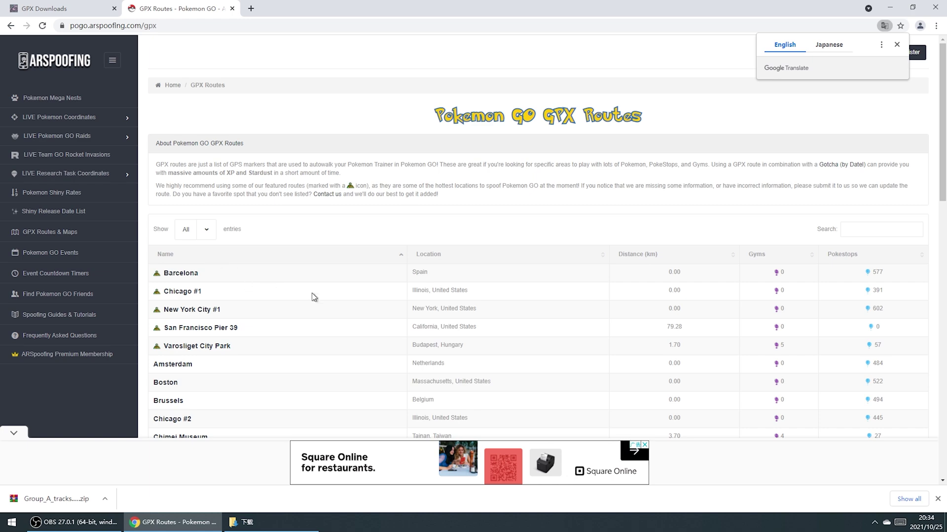
pyautogui.scroll(-2, 310, 293)
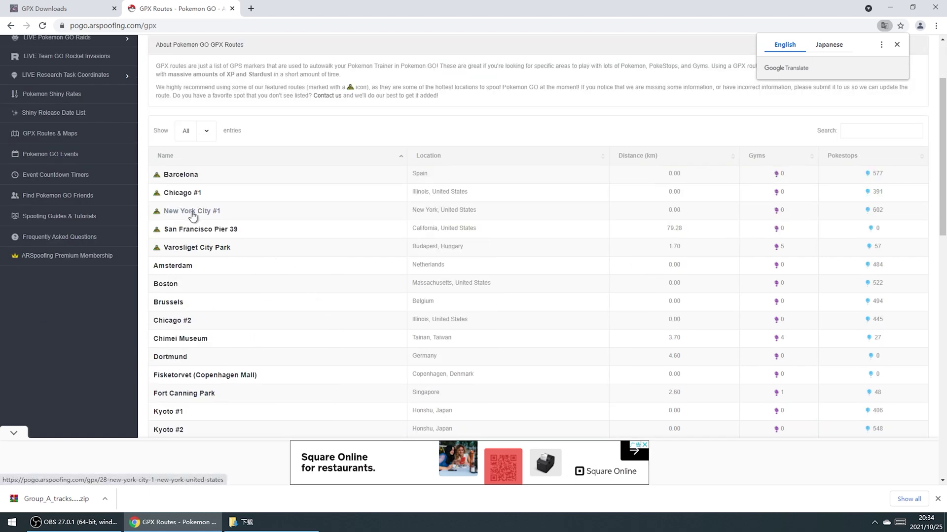
pyautogui.click(181, 212)
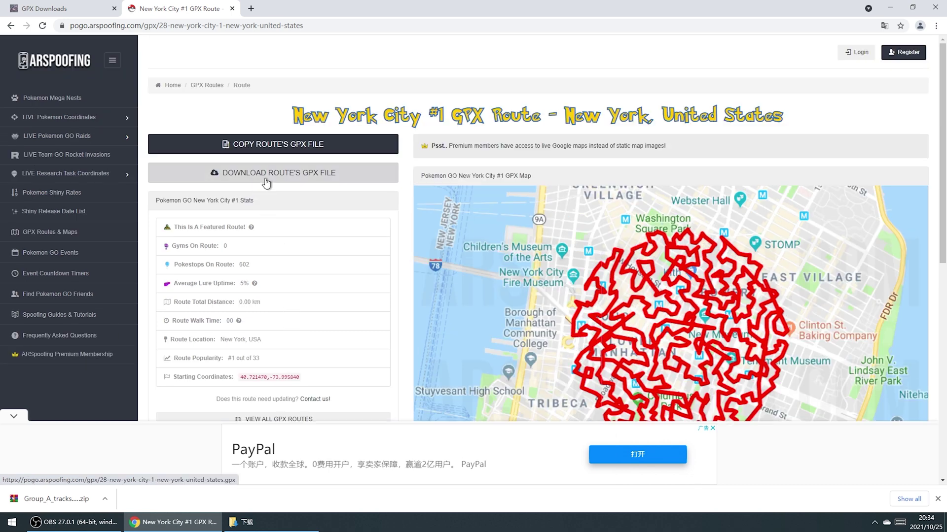
pyautogui.click(350, 178)
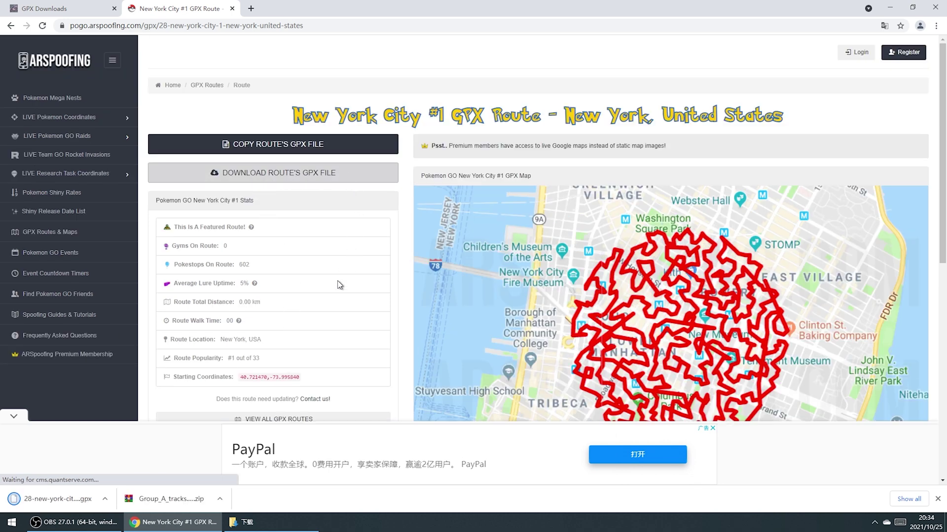
pyautogui.click(15, 417)
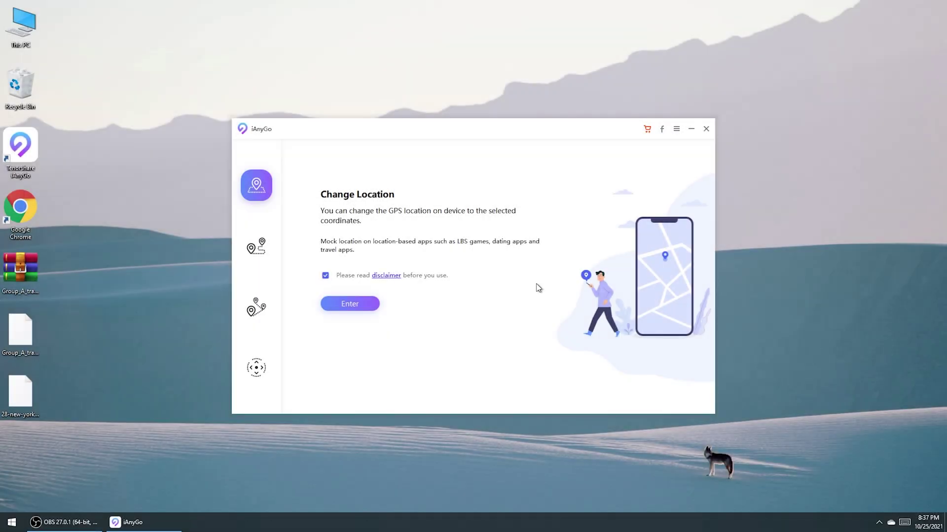
# Enter Single-Spot Movement mode so the route map opens at the phone's New York location.
pyautogui.click(263, 252)
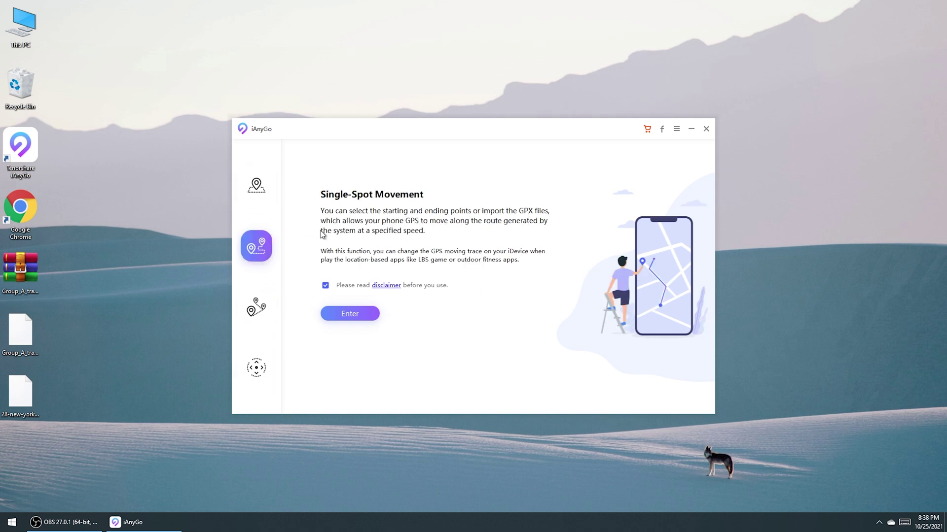
pyautogui.click(368, 313)
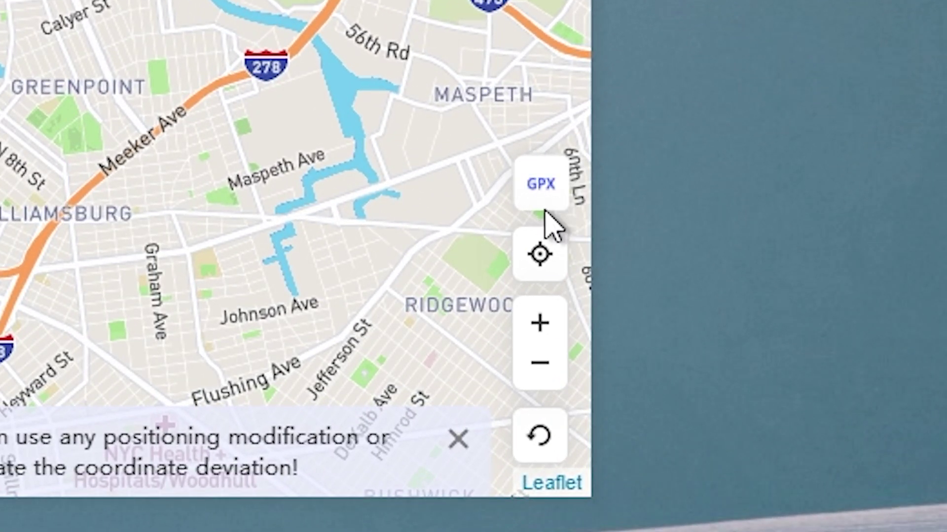
# Import Group_A_tracks.GPX from the Desktop as the route.
pyautogui.click(546, 211)
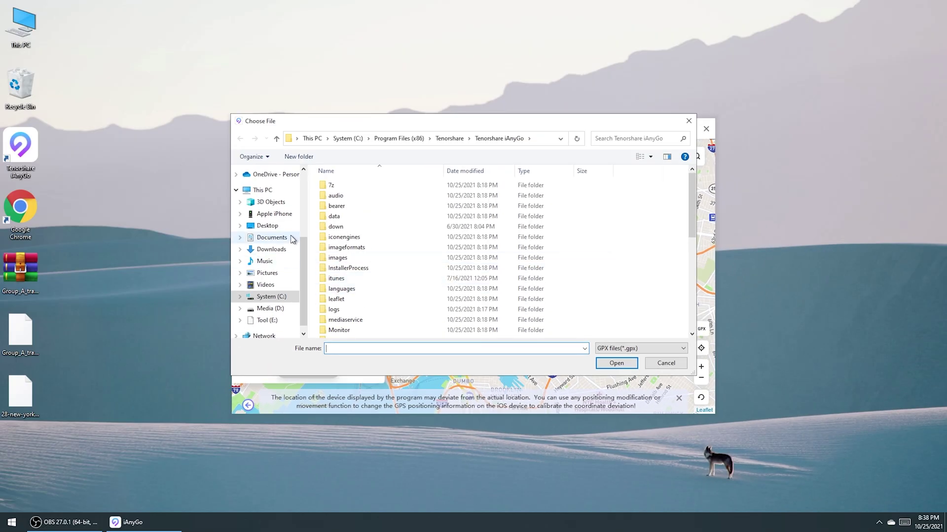
pyautogui.moveTo(304, 258); pyautogui.dragTo(307, 193)
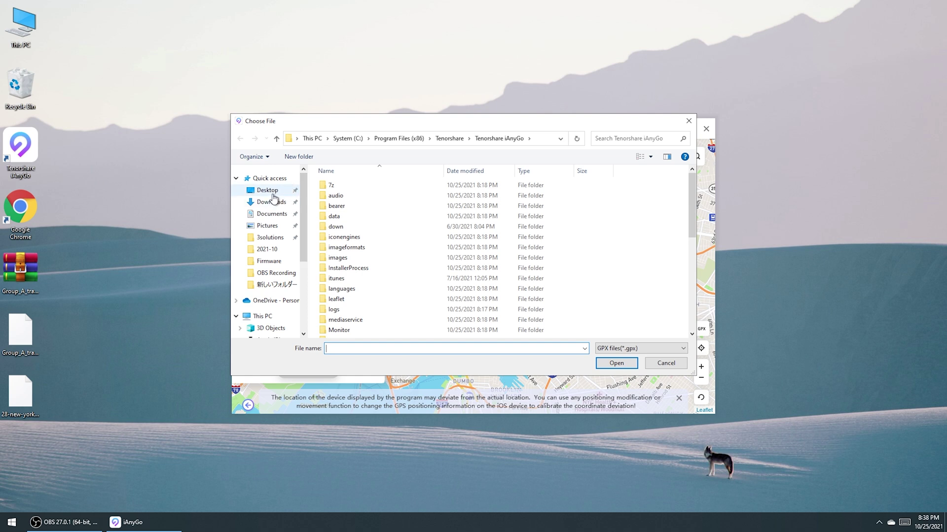
pyautogui.click(268, 190)
pyautogui.click(408, 202)
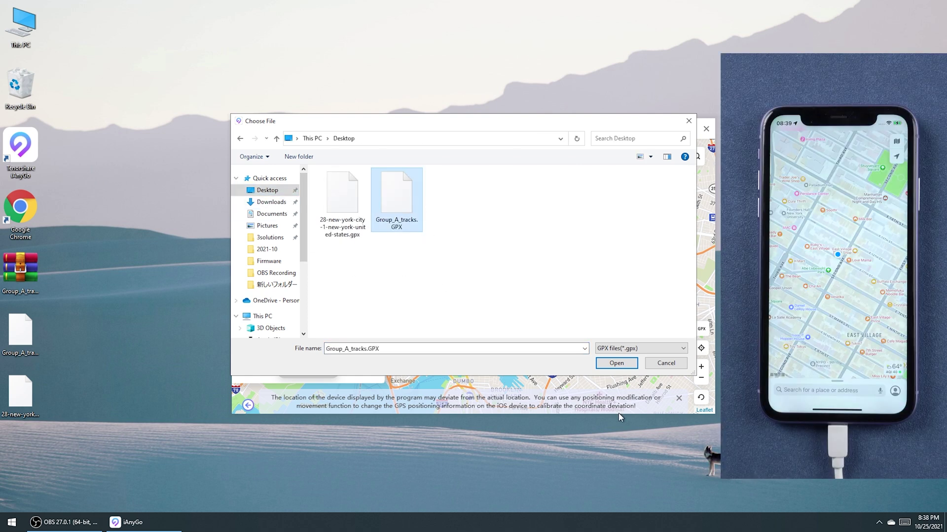
pyautogui.click(617, 363)
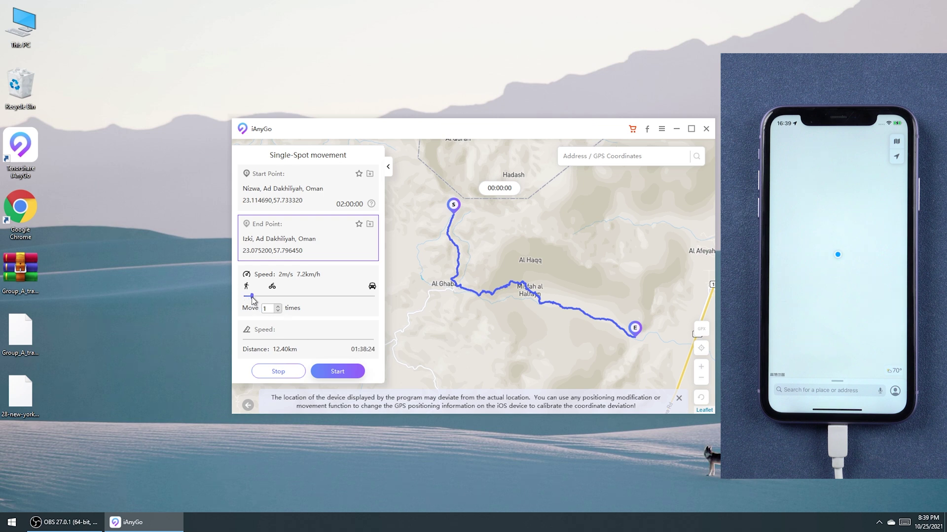
# Set the movement speed, start the Nizwa-to-Izki route, then stop it near Nizwa.
pyautogui.moveTo(252, 297); pyautogui.dragTo(252, 297)
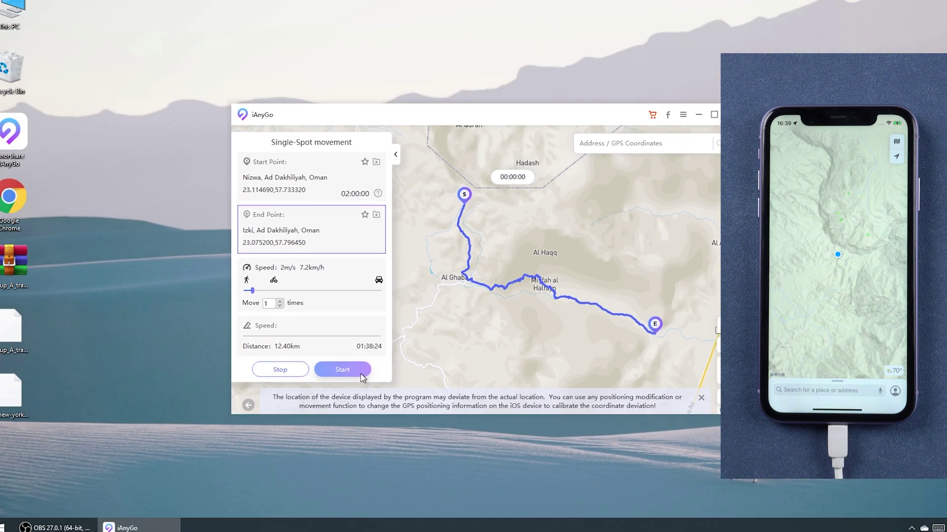
pyautogui.click(464, 344)
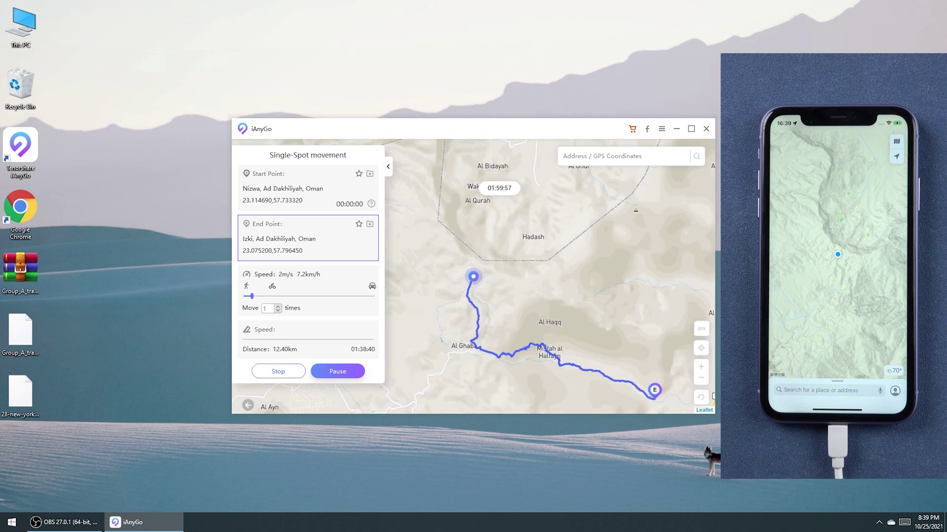
pyautogui.scroll(3, 474, 276)
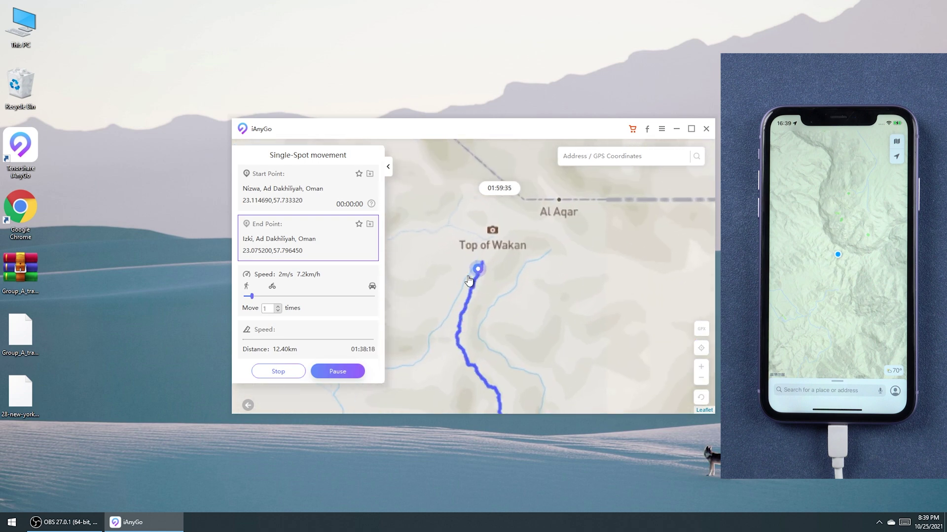
pyautogui.scroll(2, 481, 270)
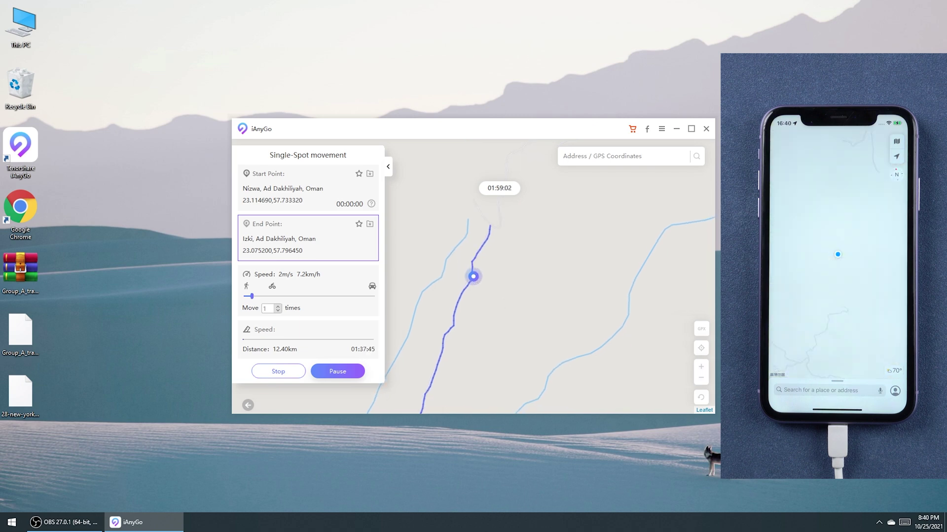
pyautogui.click(286, 376)
# End the Oman movement and import 28-new-york-city-1-new-york-united-states.gpx as the new route.
pyautogui.click(546, 300)
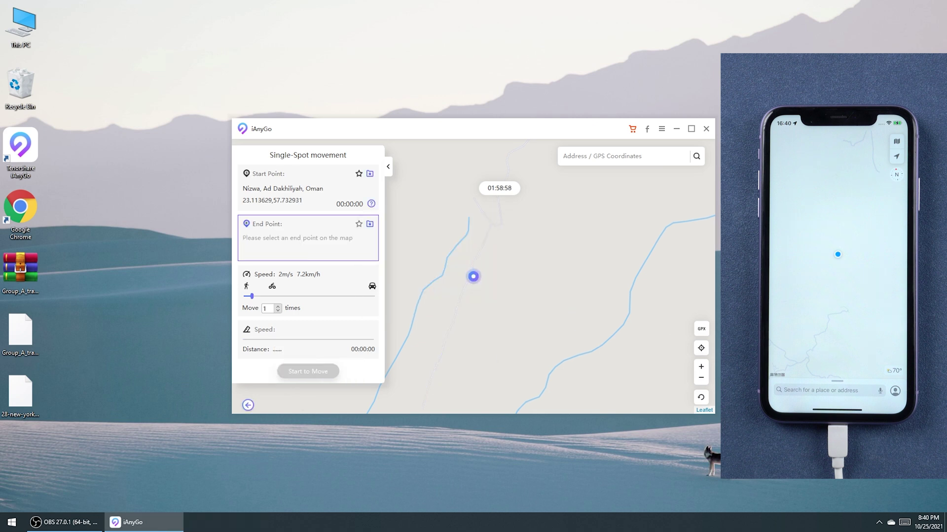
pyautogui.click(702, 330)
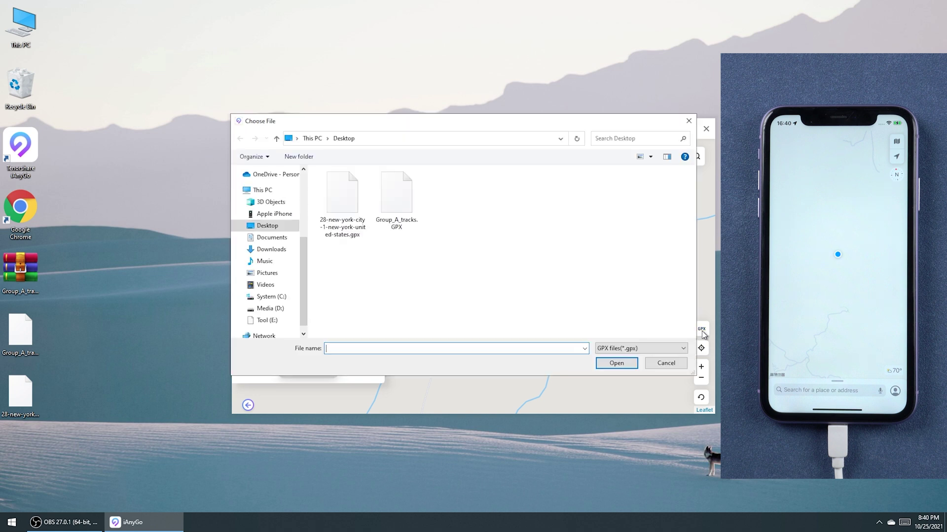
pyautogui.click(348, 203)
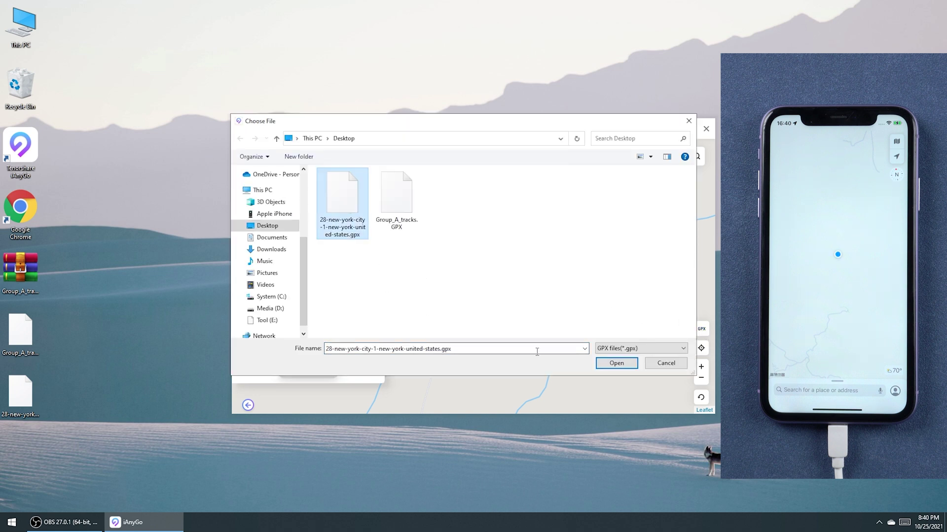
pyautogui.click(608, 365)
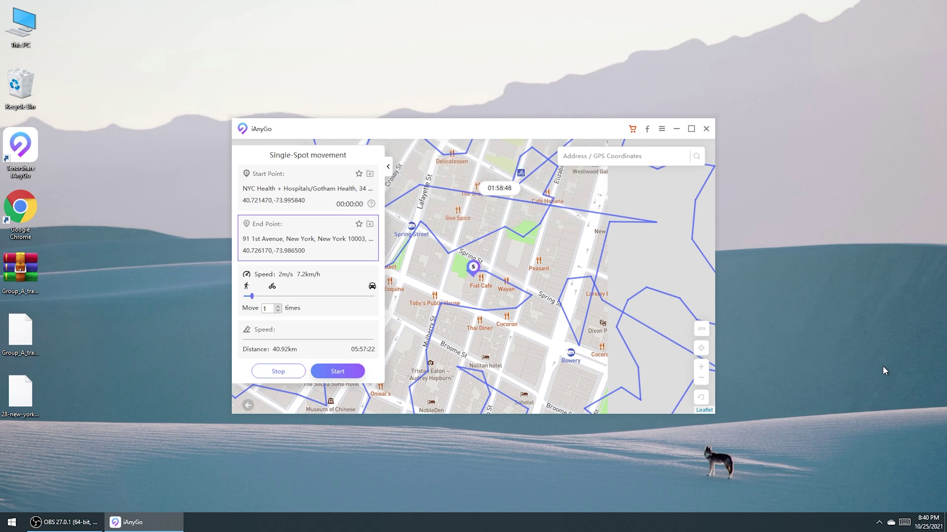
# Adjust the speed and start moving the phone along the New York route.
pyautogui.scroll(-3, 506, 274)
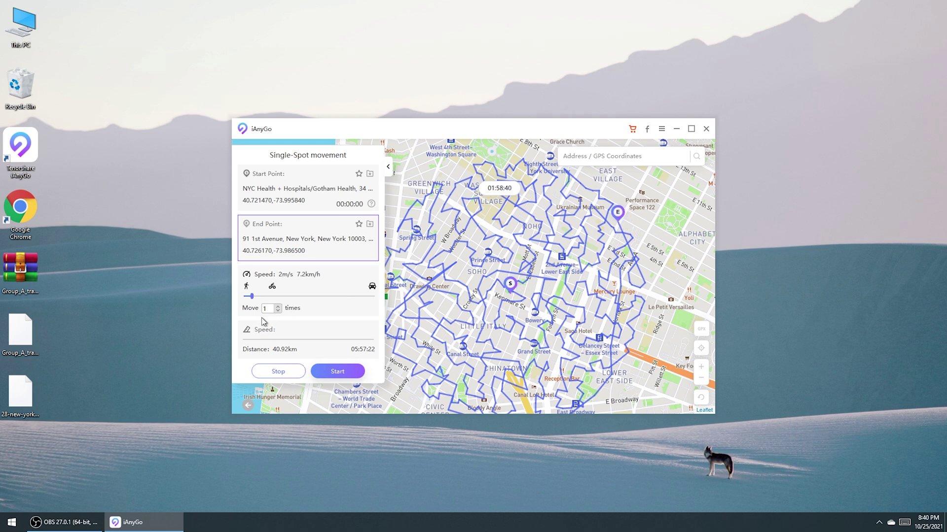
pyautogui.moveTo(254, 298); pyautogui.dragTo(251, 297)
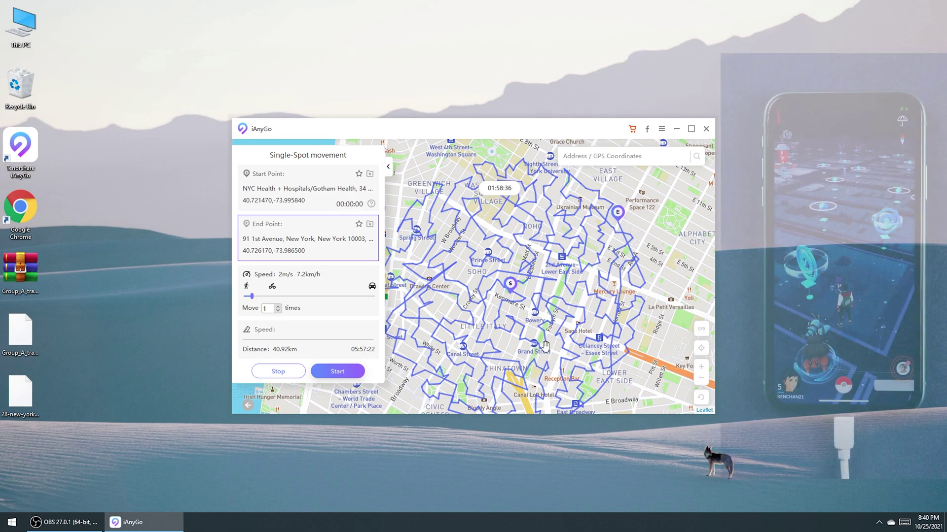
pyautogui.scroll(1, 513, 299)
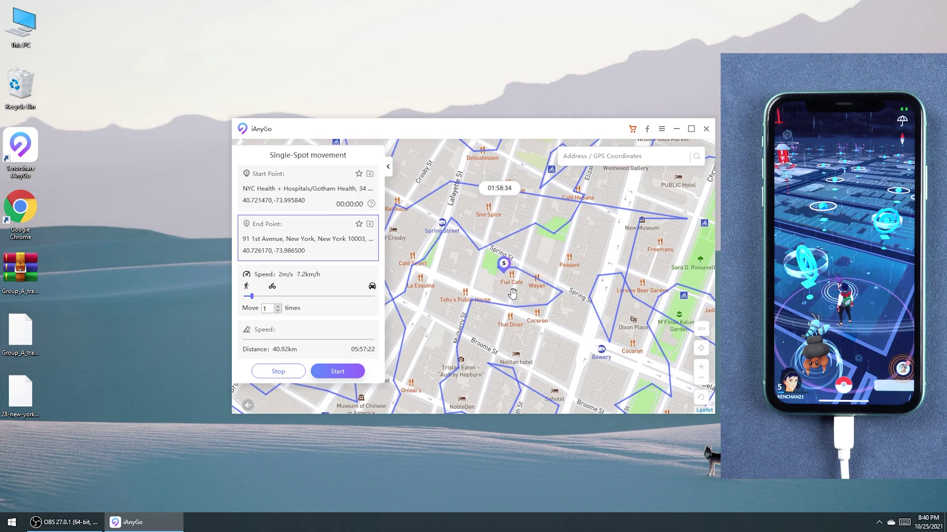
pyautogui.scroll(2, 506, 287)
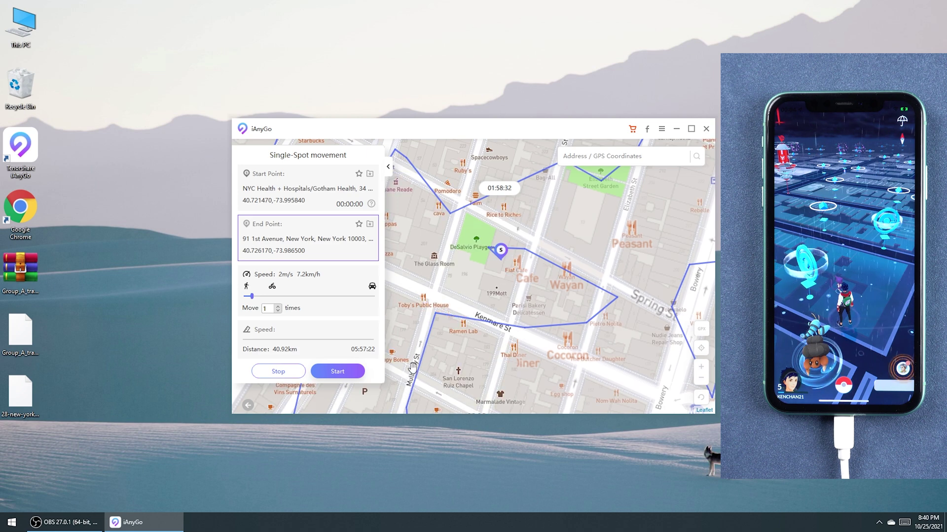
pyautogui.click(345, 377)
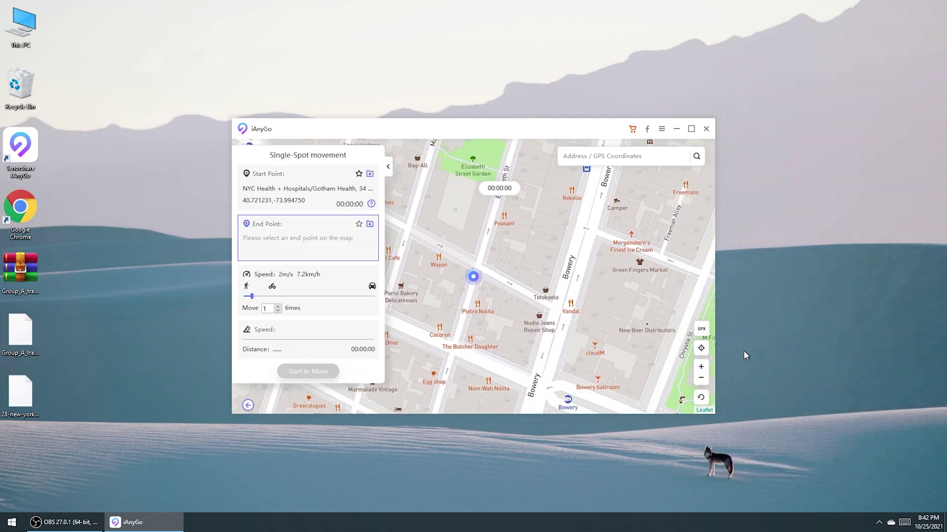
# Restore the iPhone's true GPS coordinate, bringing up the device restart prompt.
pyautogui.click(701, 397)
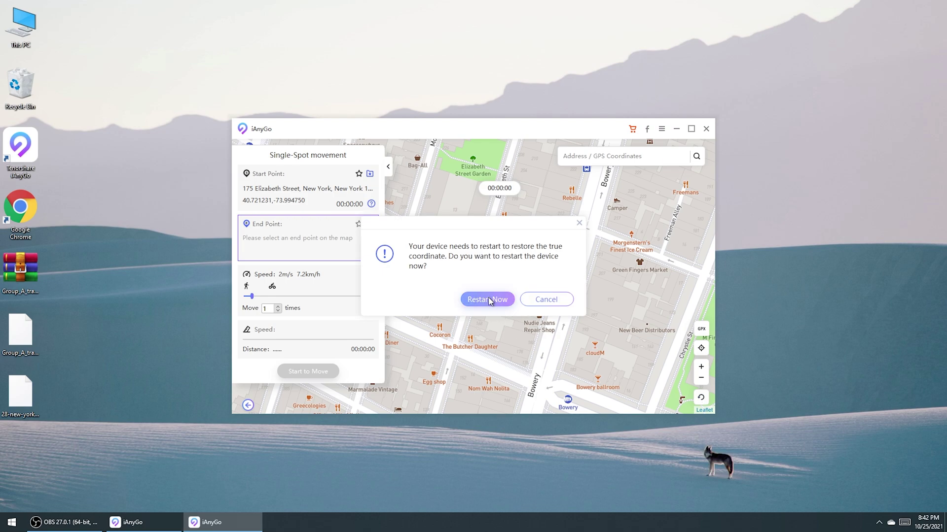